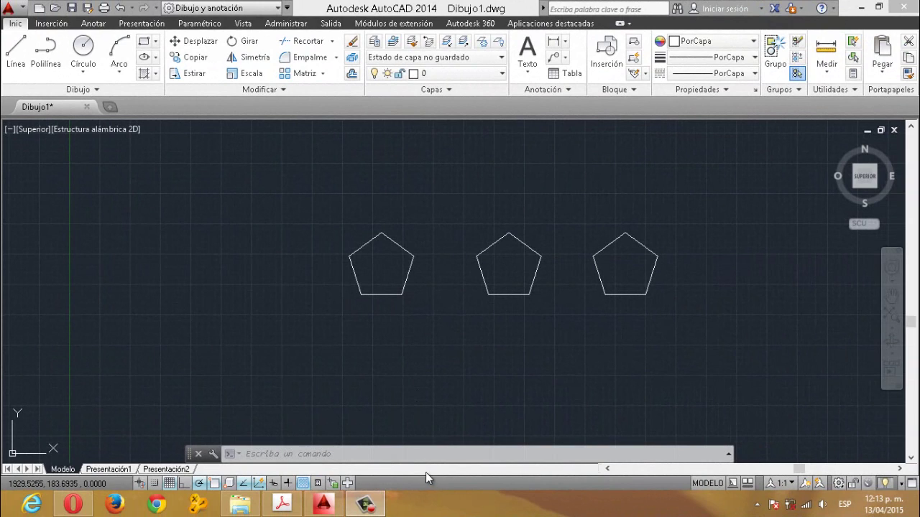
Rotate the left pentagon with GIRA about its top vertex, setting the angle on screen.
left_click(410, 454)
type("g")
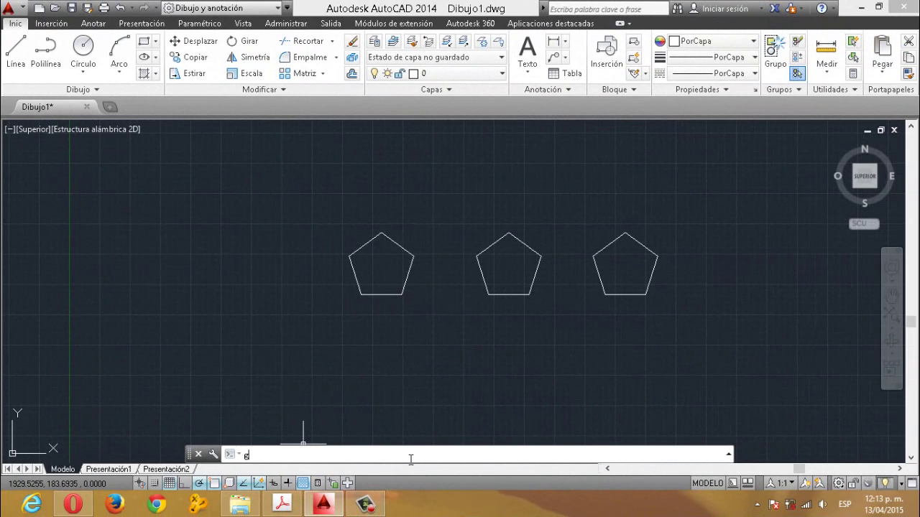
type("ir")
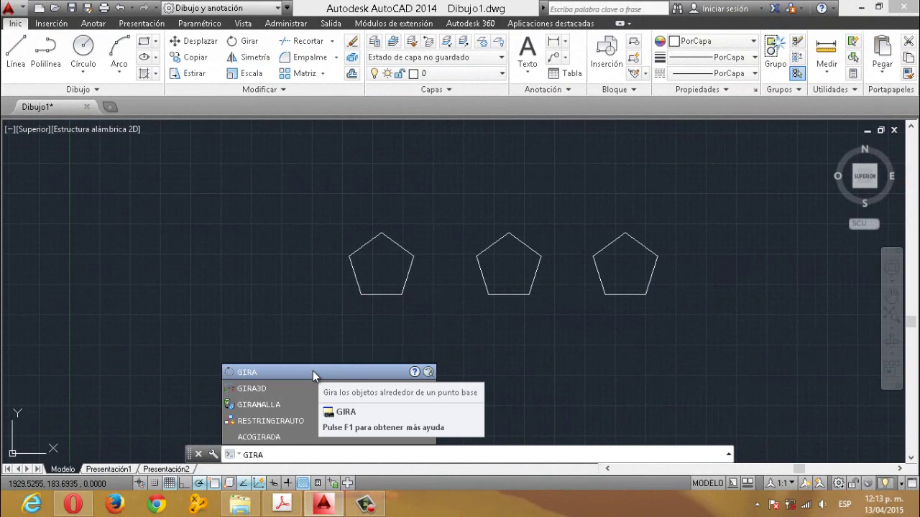
mouse_move(288, 373)
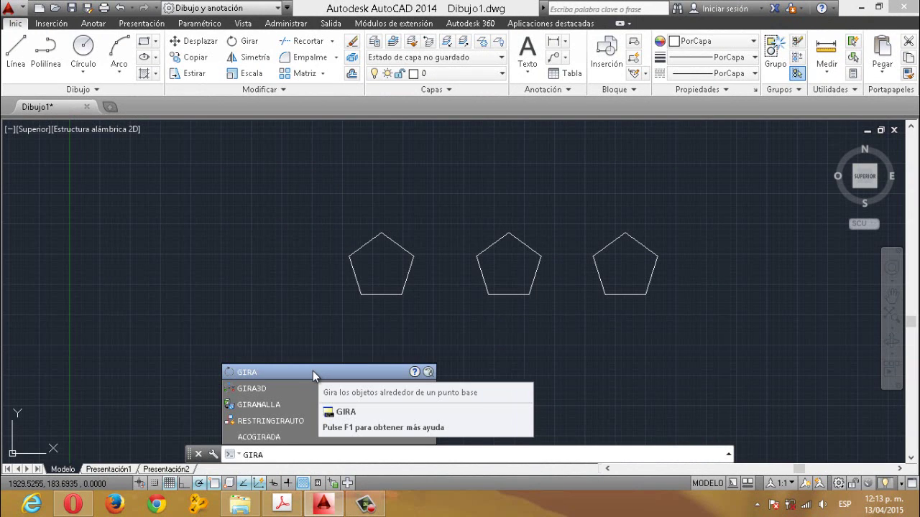
left_click(312, 371)
key("Return")
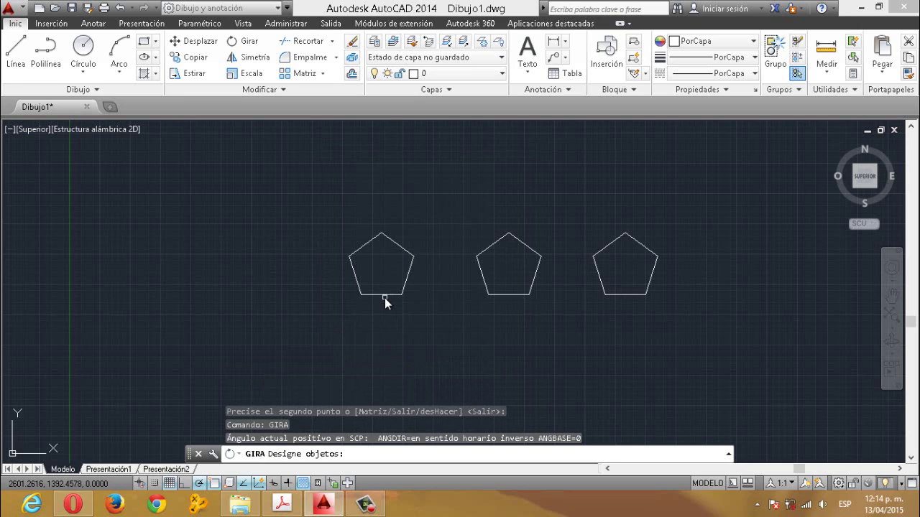
left_click(362, 294)
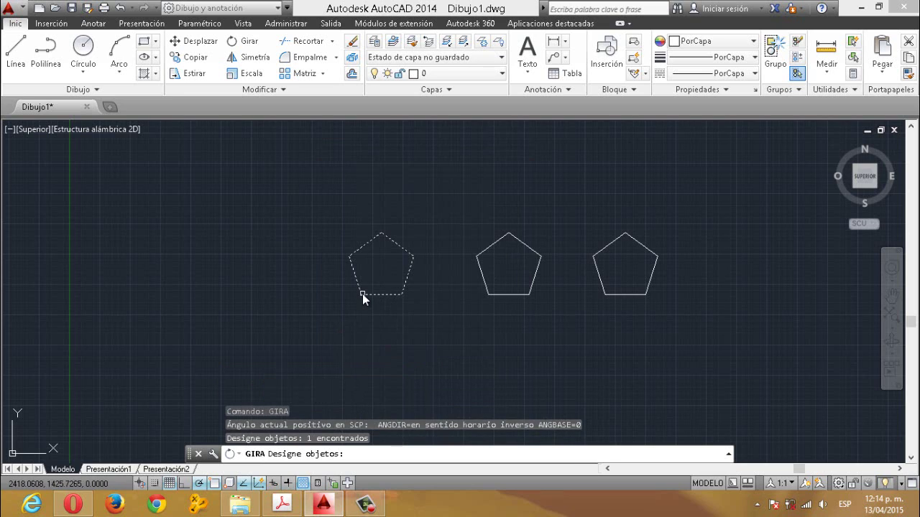
key("Return")
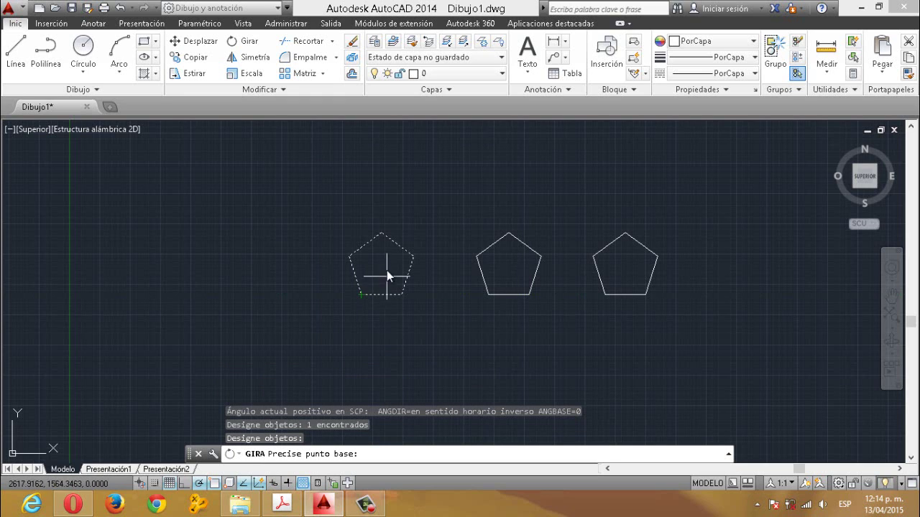
left_click(381, 232)
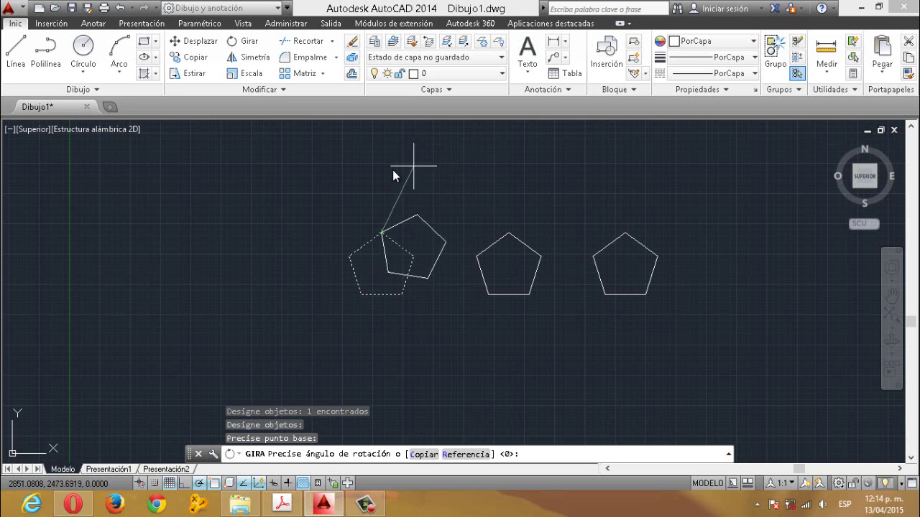
left_click(264, 259)
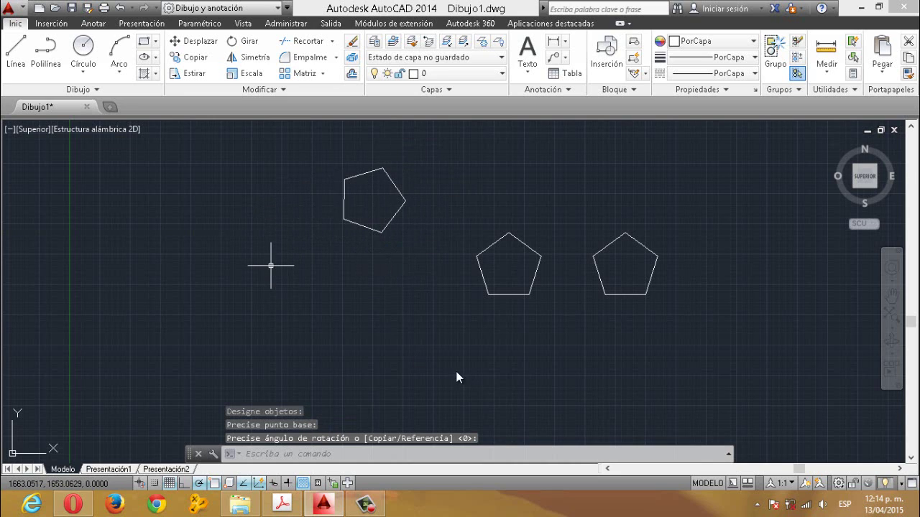
key("Return")
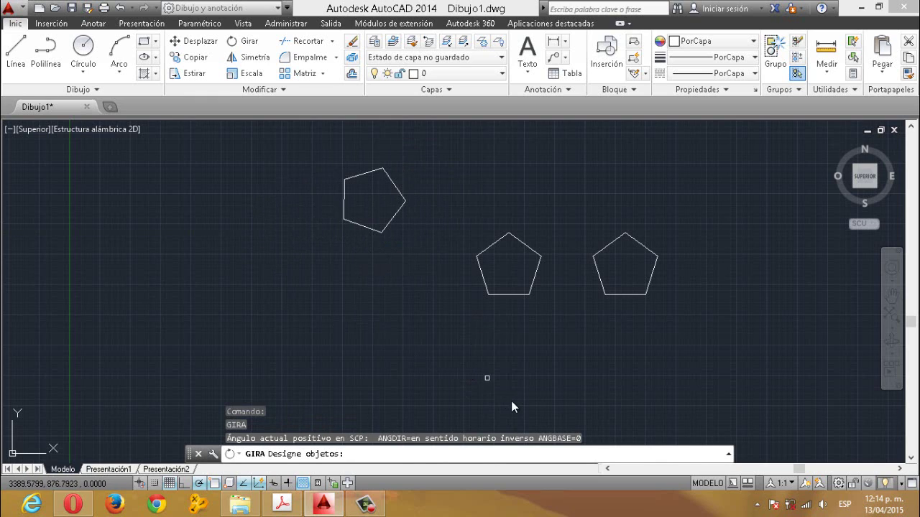
Rotate the middle pentagon with _ROTATE about a base point just below it.
key("Escape")
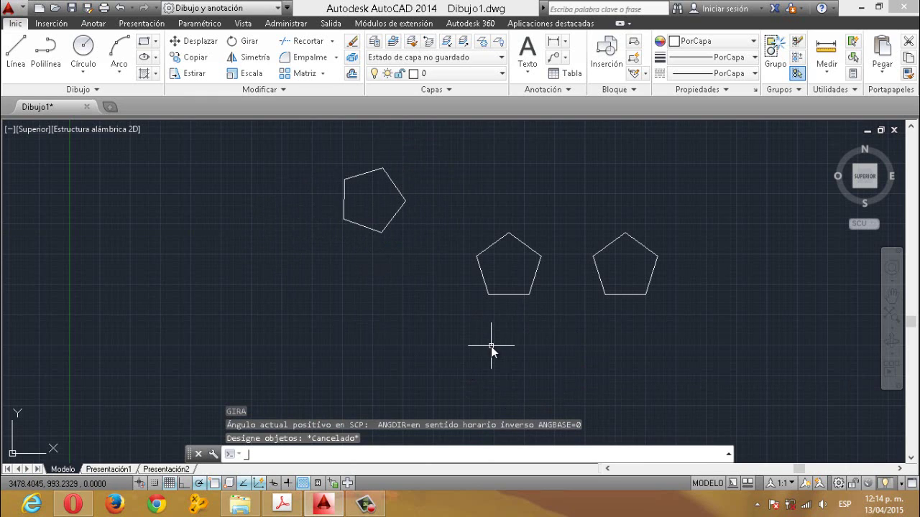
type("_ROTA")
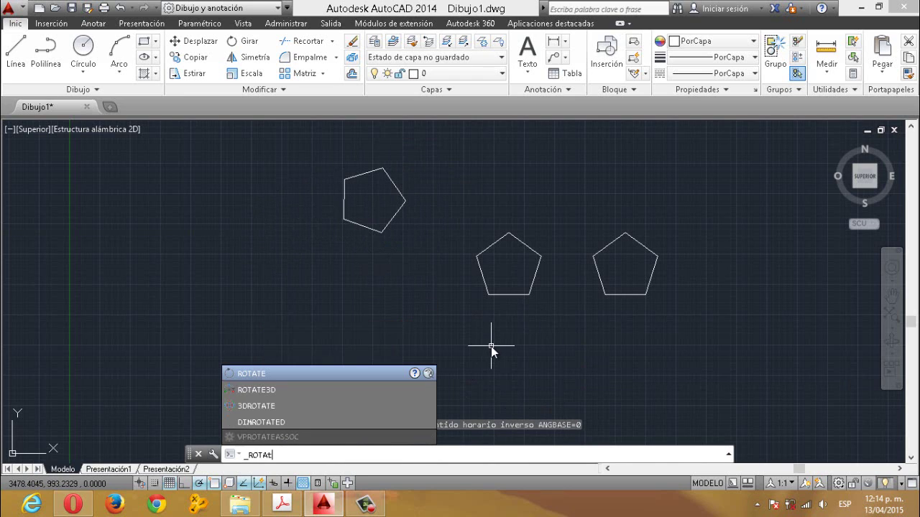
type("Te")
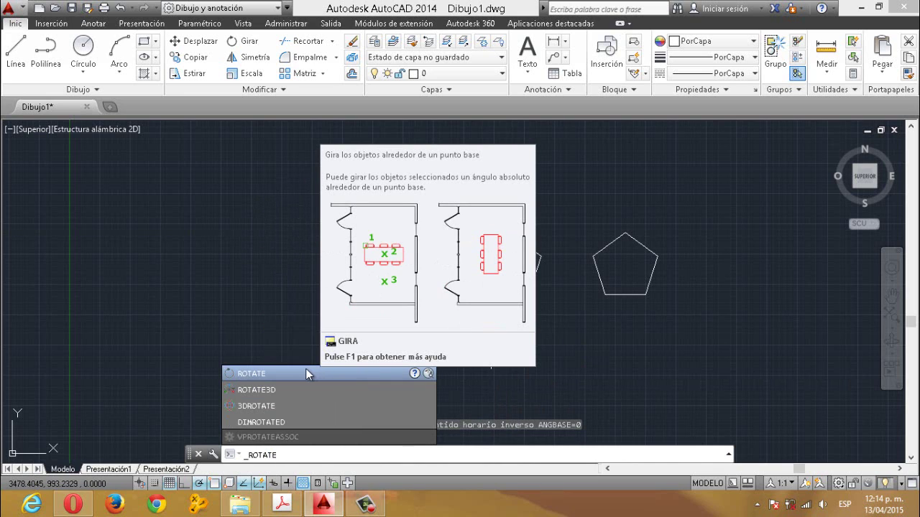
left_click(258, 373)
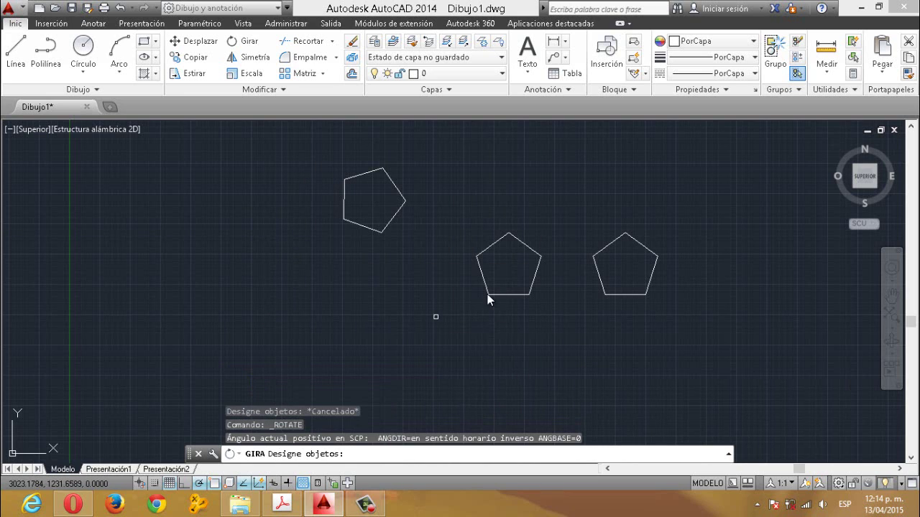
left_click(513, 296)
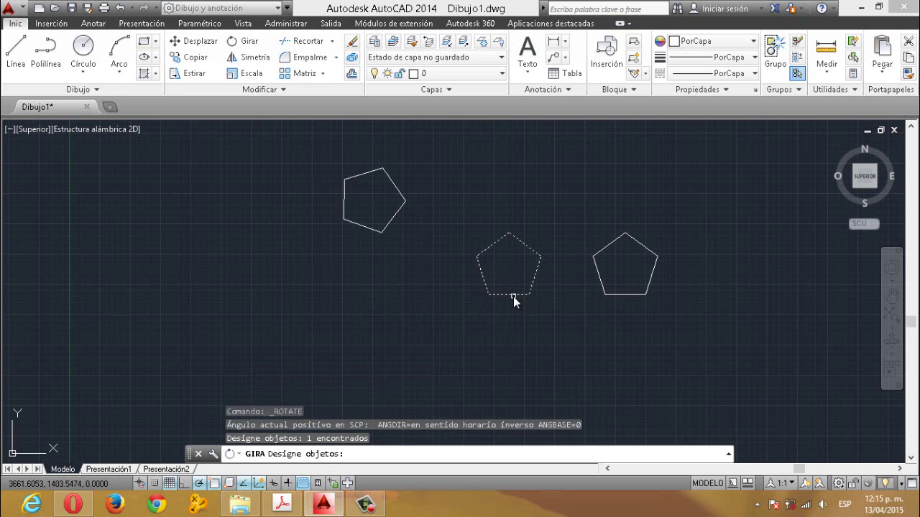
key("Return")
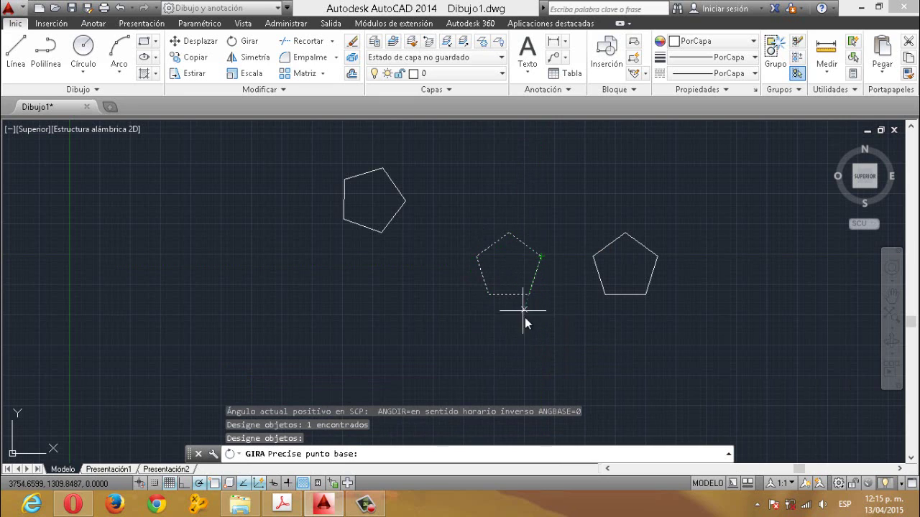
left_click(506, 337)
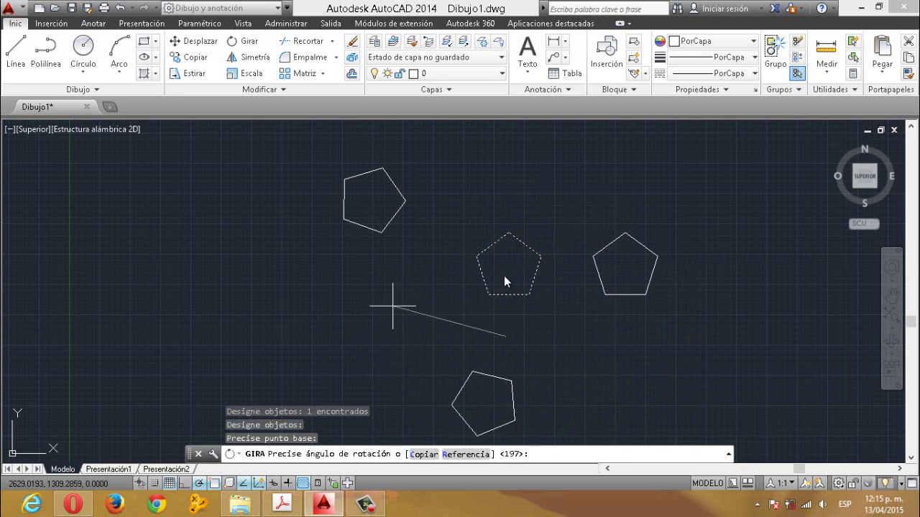
left_click(454, 296)
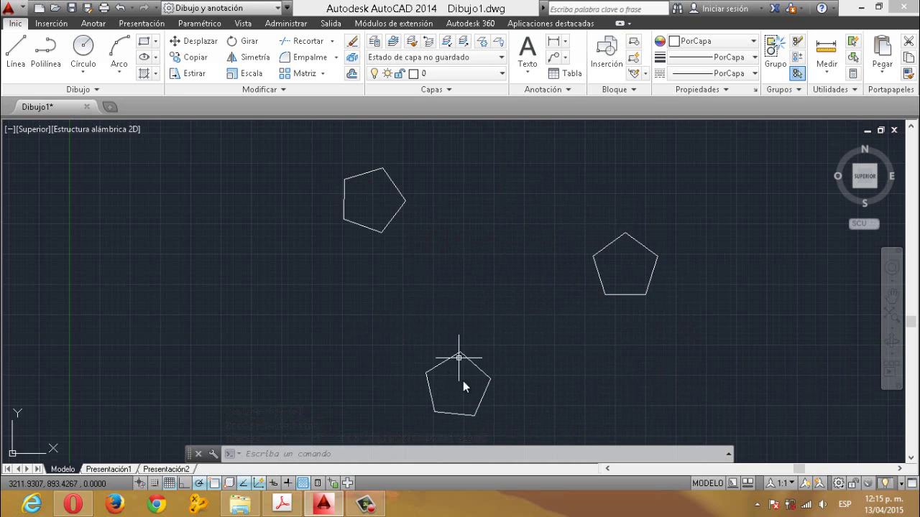
Rotate the right pentagon 45° about its top vertex using Girar.
left_click(248, 43)
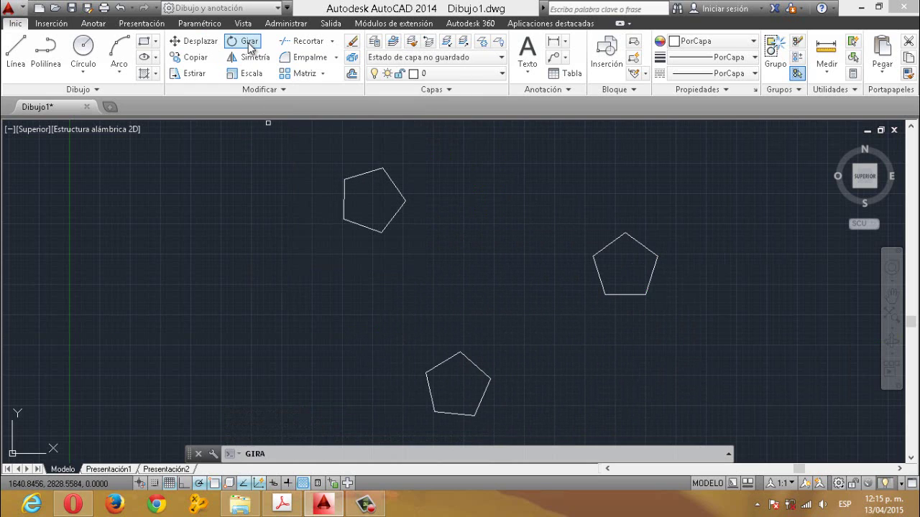
left_click(638, 243)
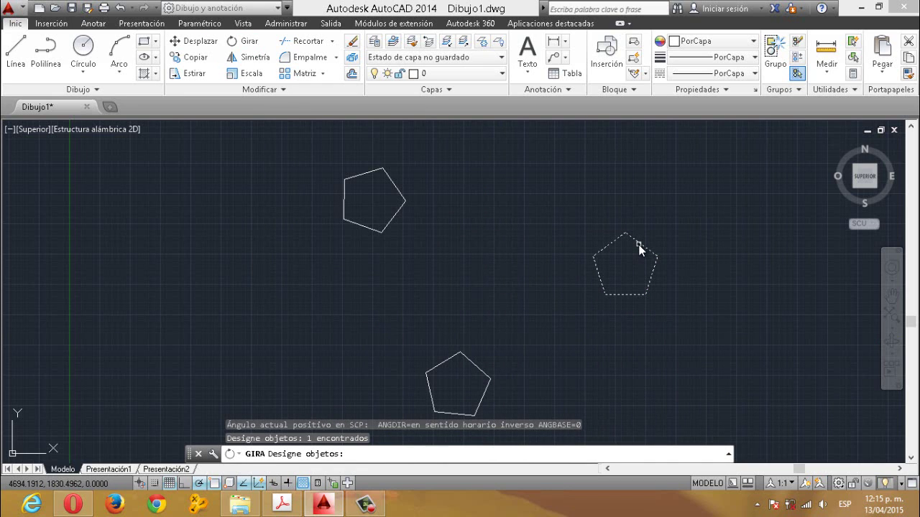
key("Return")
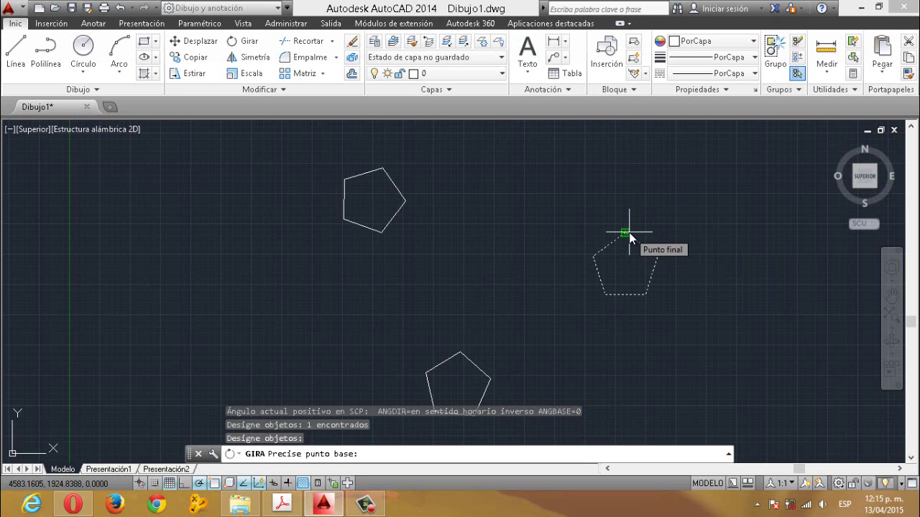
left_click(625, 233)
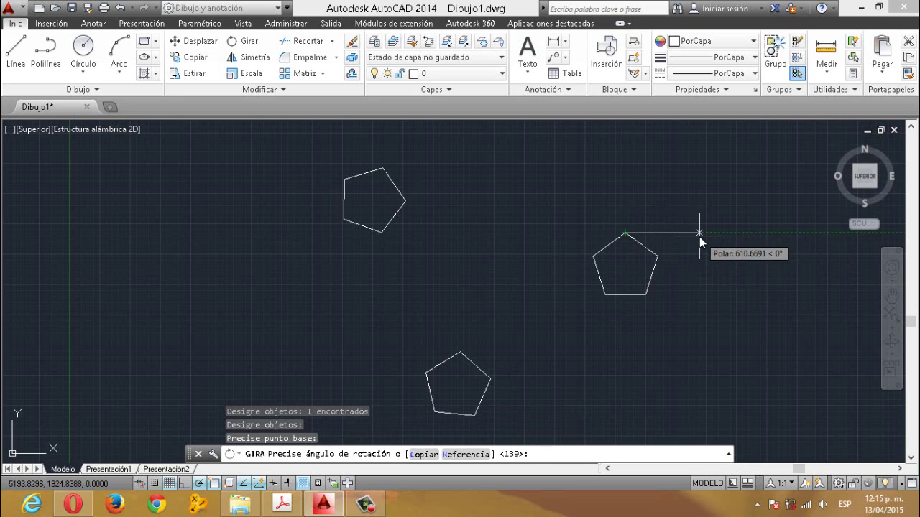
type("c")
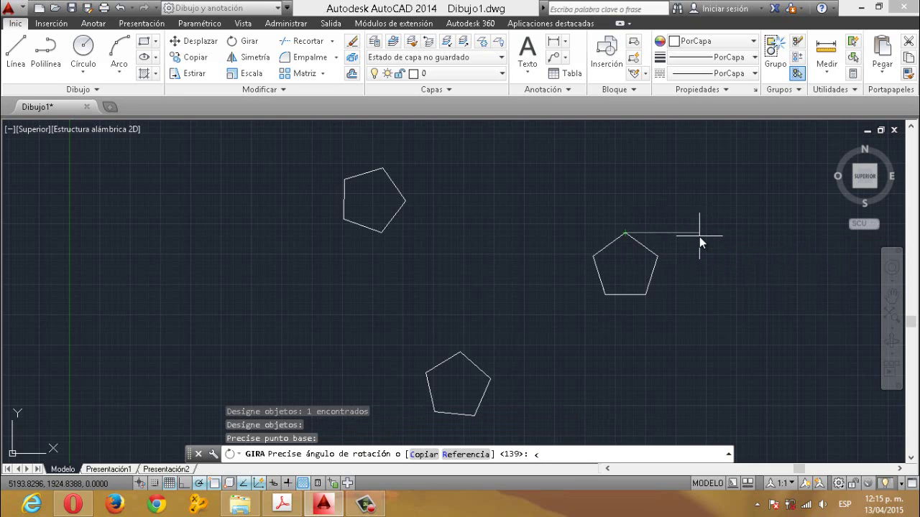
type("4")
type("5")
key("Return")
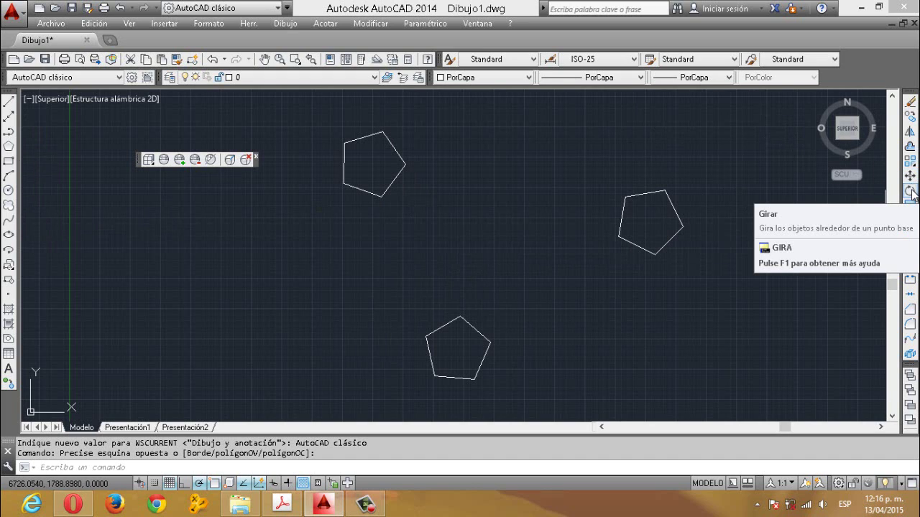
left_click(910, 193)
left_click(630, 197)
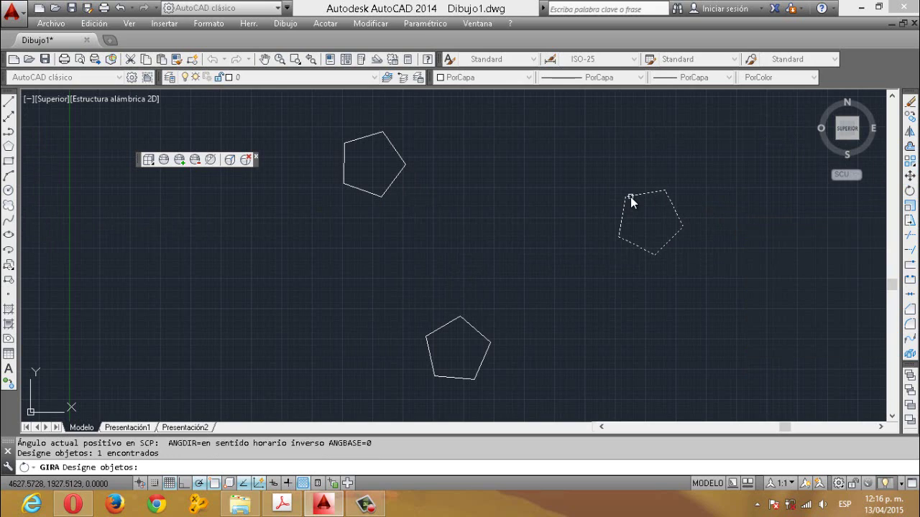
key("Return")
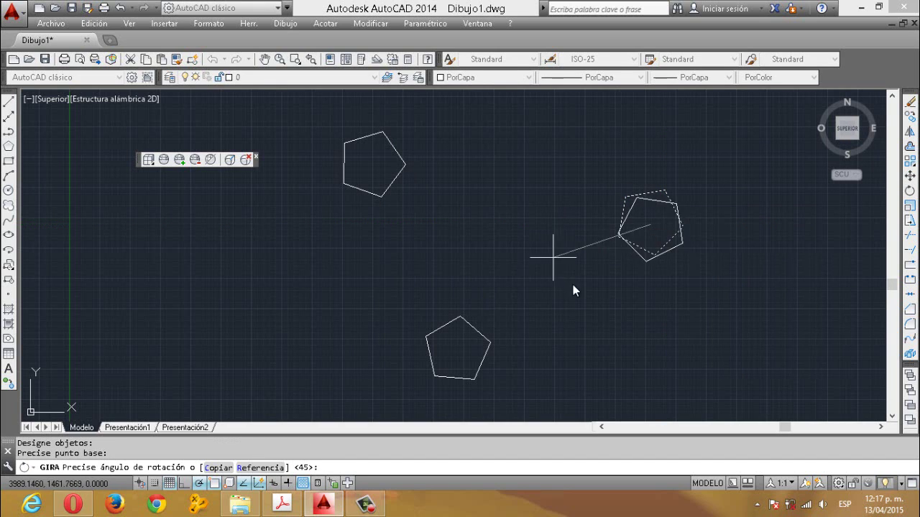
key("Escape")
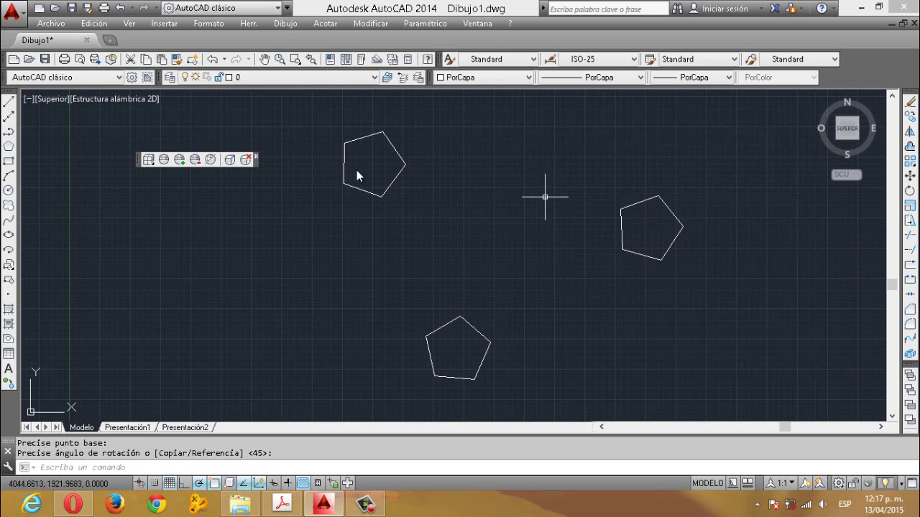
Rotate the upper, bottom and right pentagons together about the right pentagon's left corner.
left_click(376, 27)
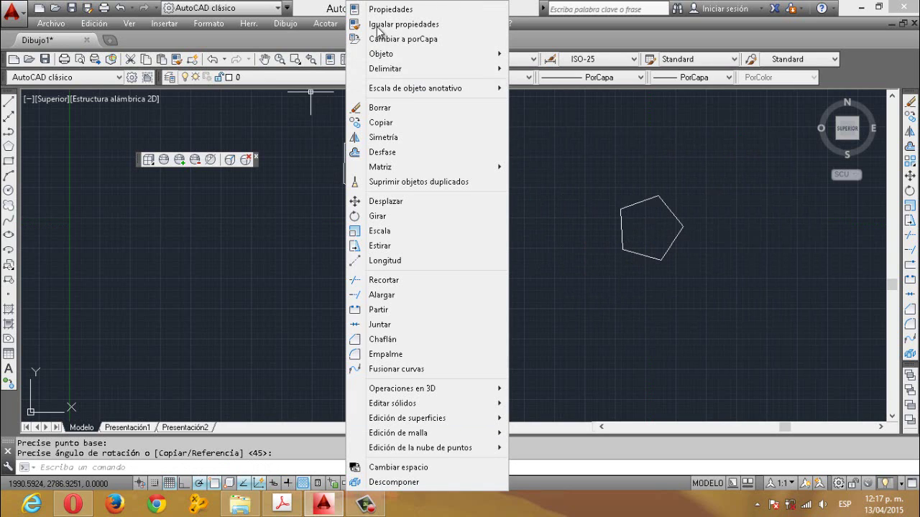
left_click(387, 216)
left_click(366, 194)
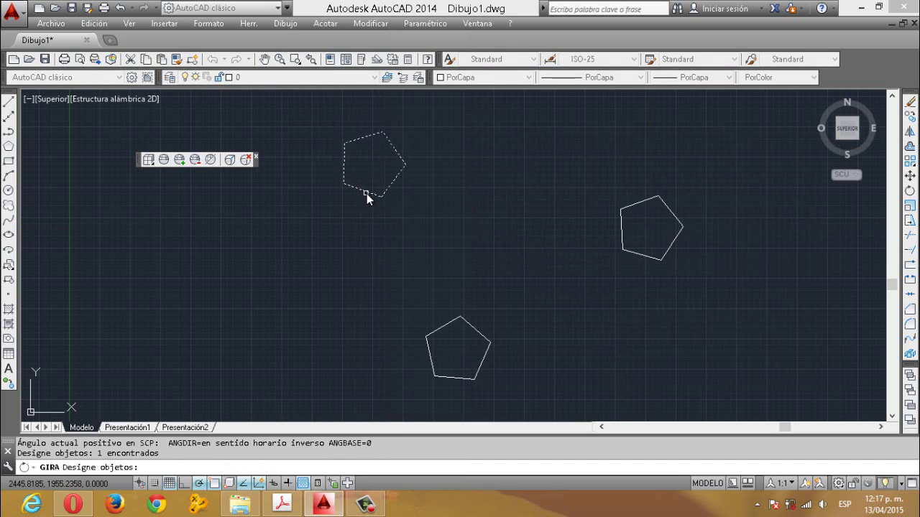
left_click(446, 325)
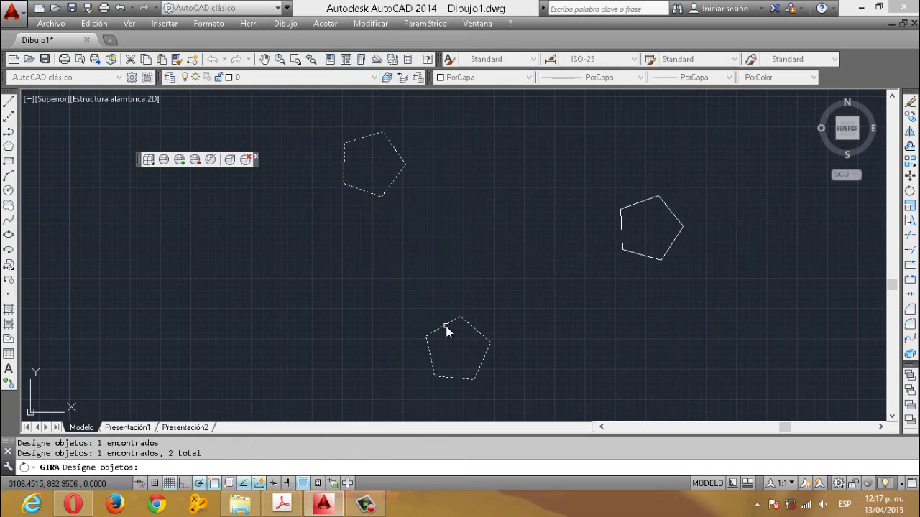
left_click(623, 233)
left_click(621, 230)
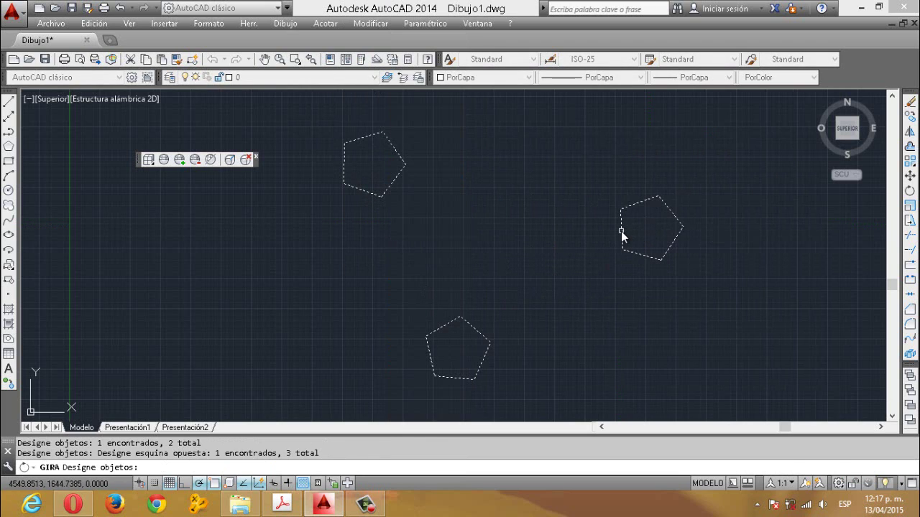
left_click(620, 232)
key("Return")
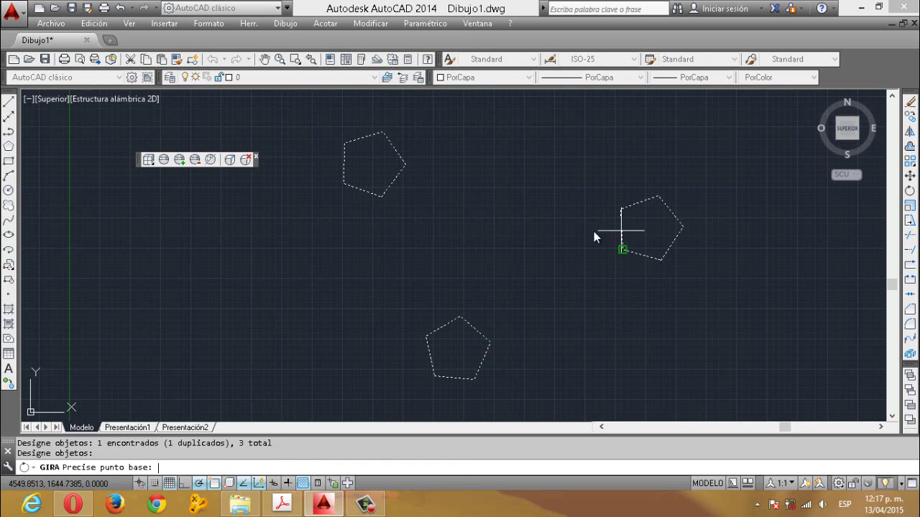
left_click(494, 232)
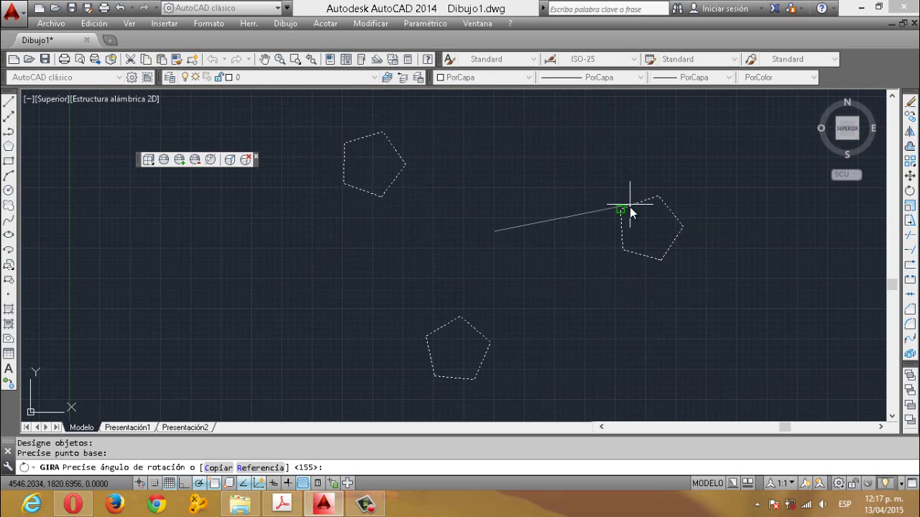
left_click(532, 274)
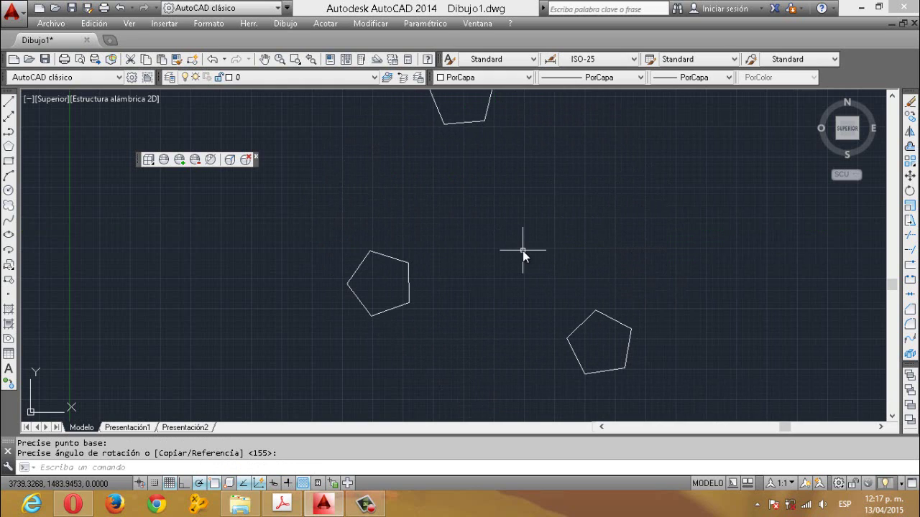
scroll(473, 209, "down", 2)
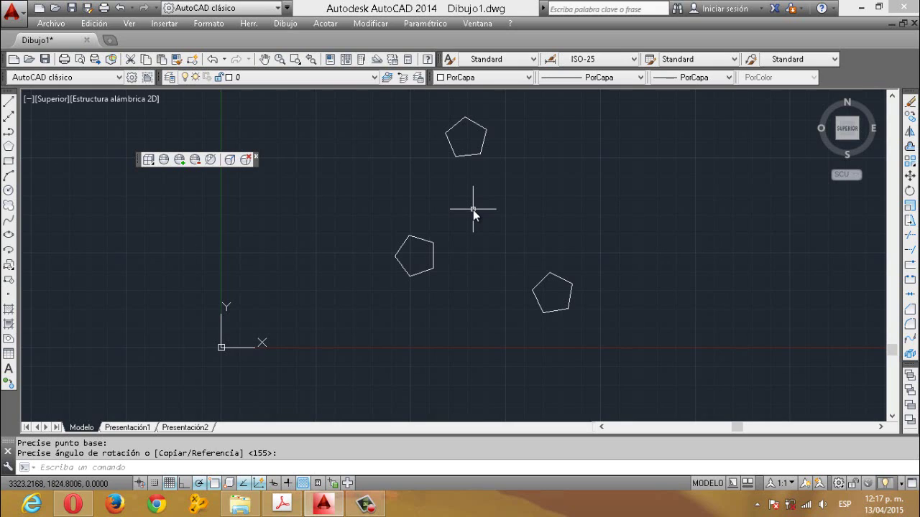